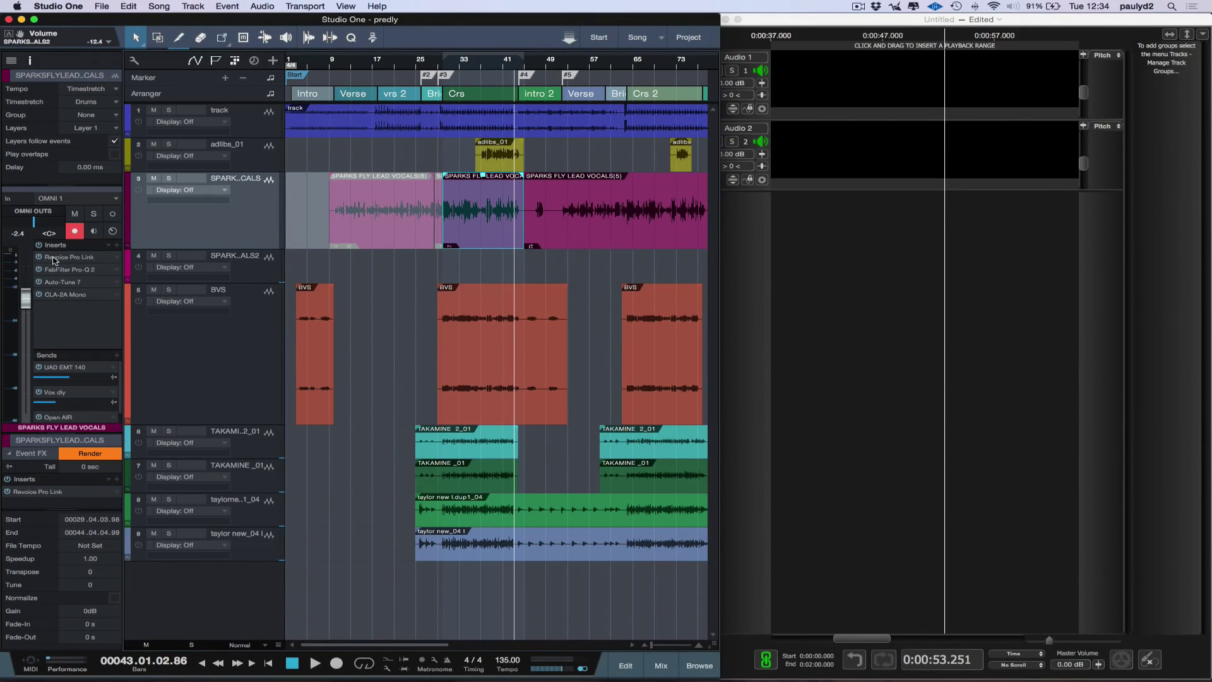
- Capture about 26 seconds of lead vocal from bar 30 into Revoice Pro's Audio 1 track
{"action": "left_click", "coordinate": [55, 258]}
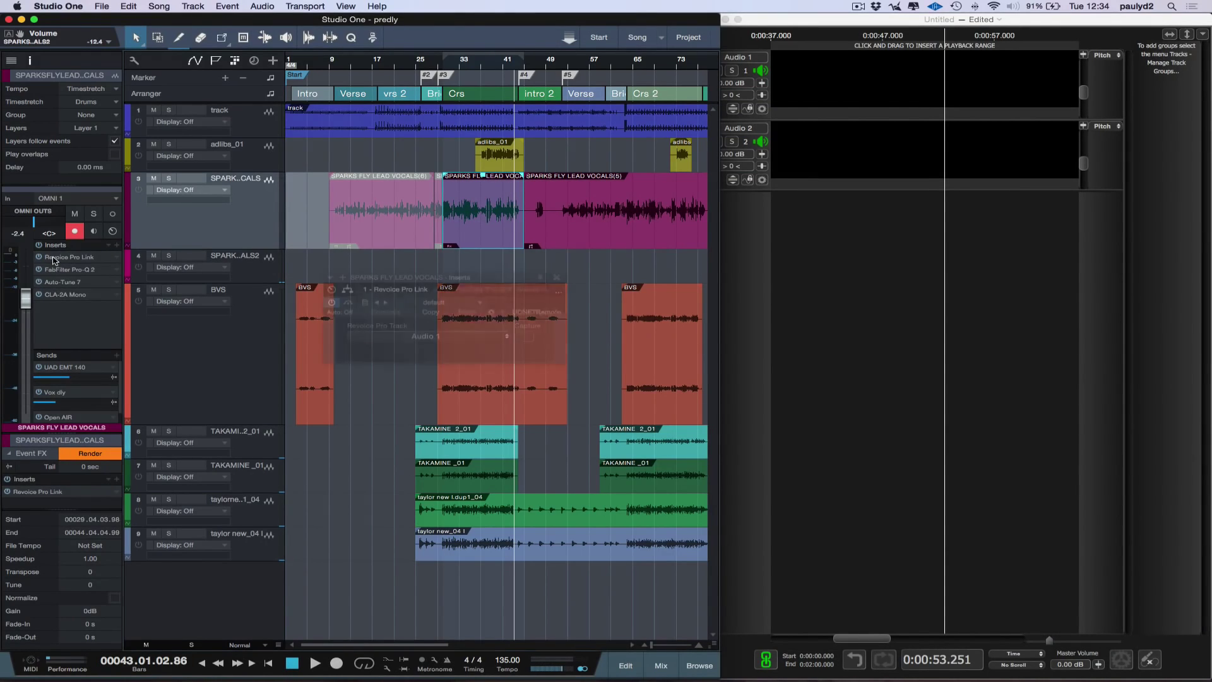
{"action": "left_click", "coordinate": [529, 337]}
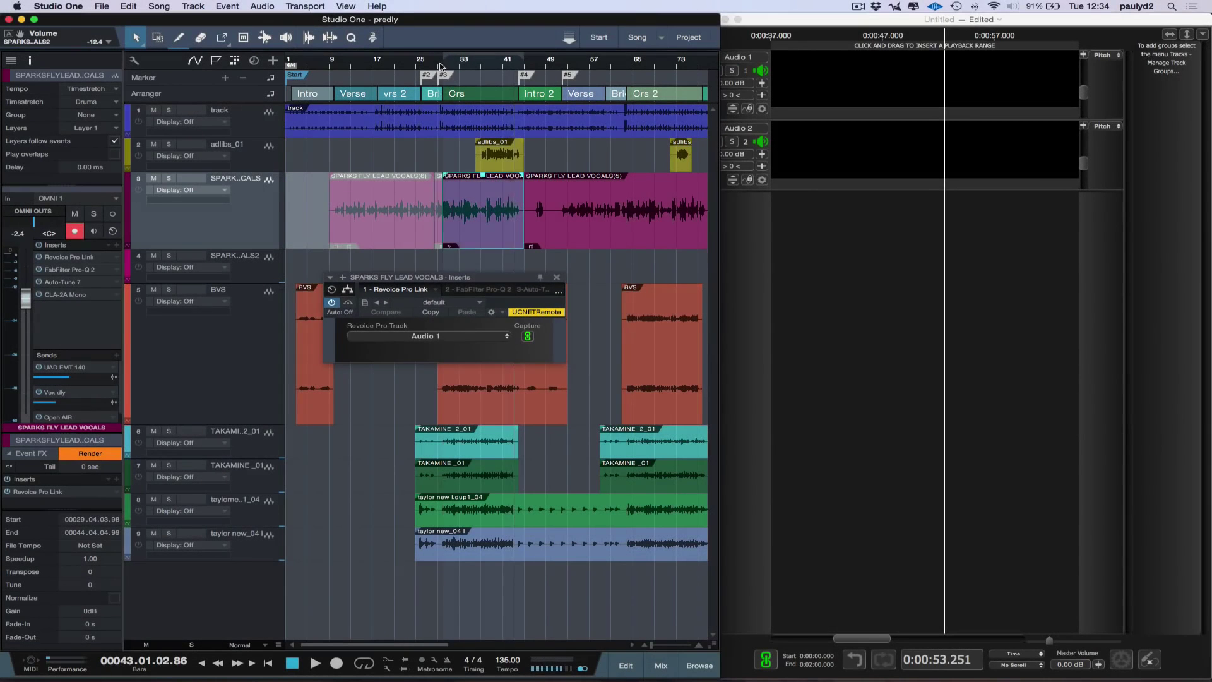
{"action": "left_click", "coordinate": [443, 75]}
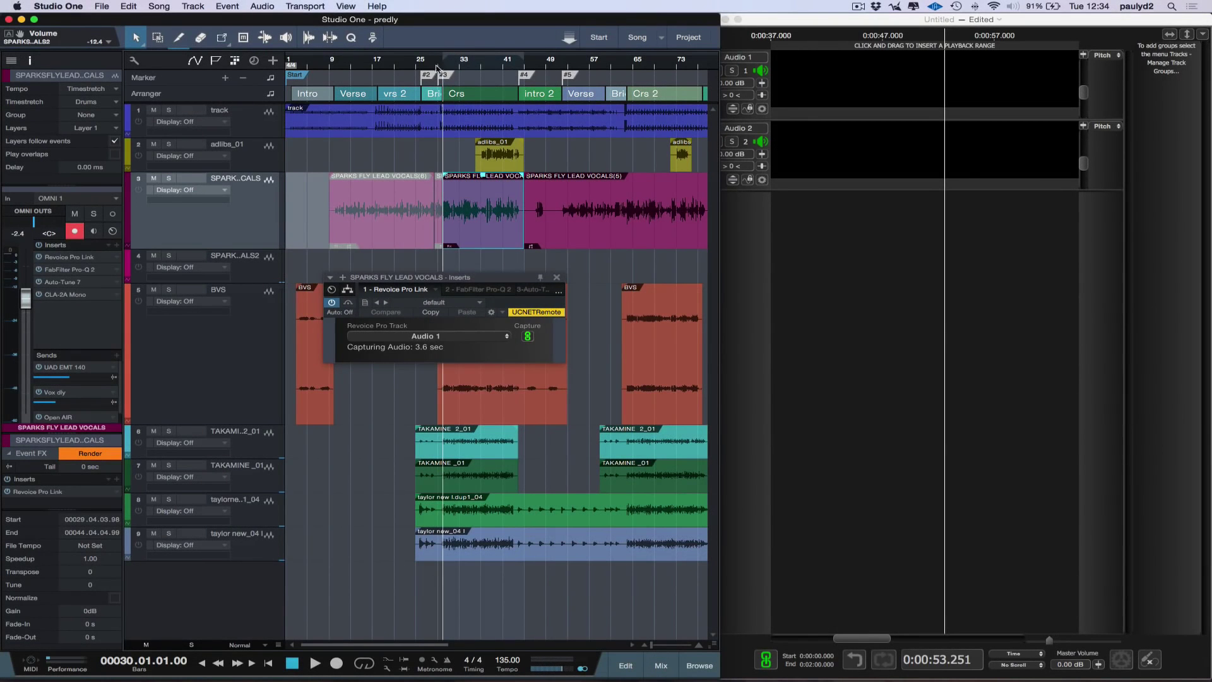
{"action": "left_click", "coordinate": [437, 68]}
{"action": "key", "text": "space"}
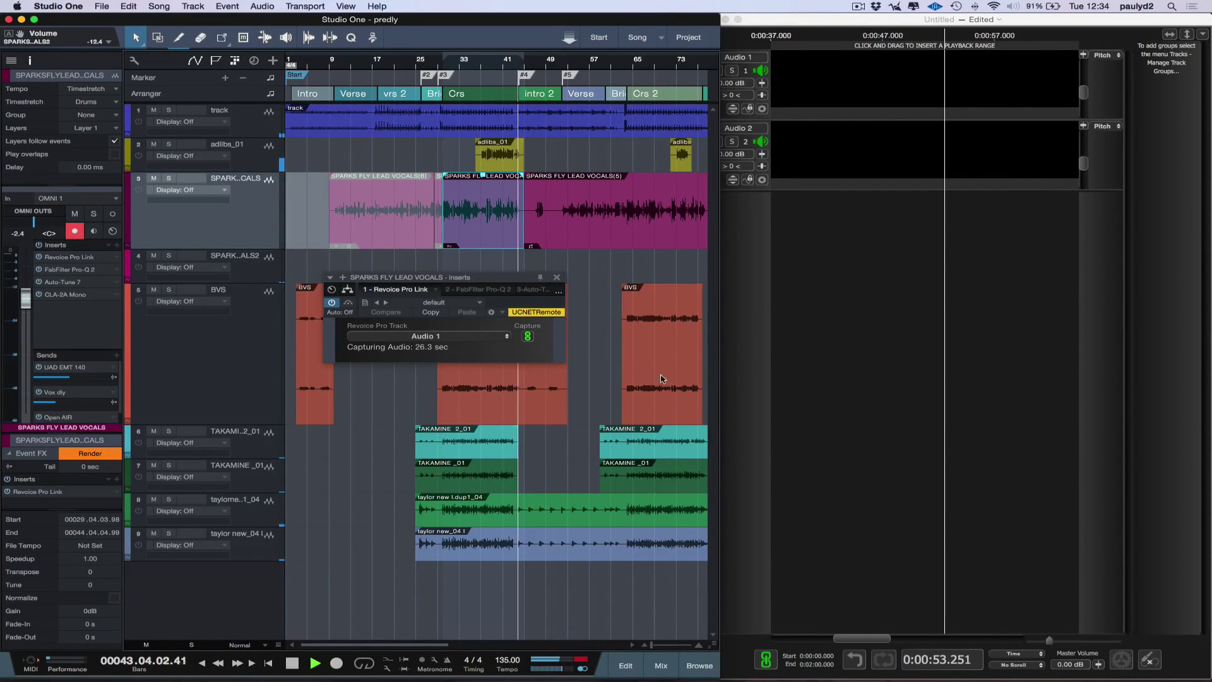
{"action": "key", "text": "space"}
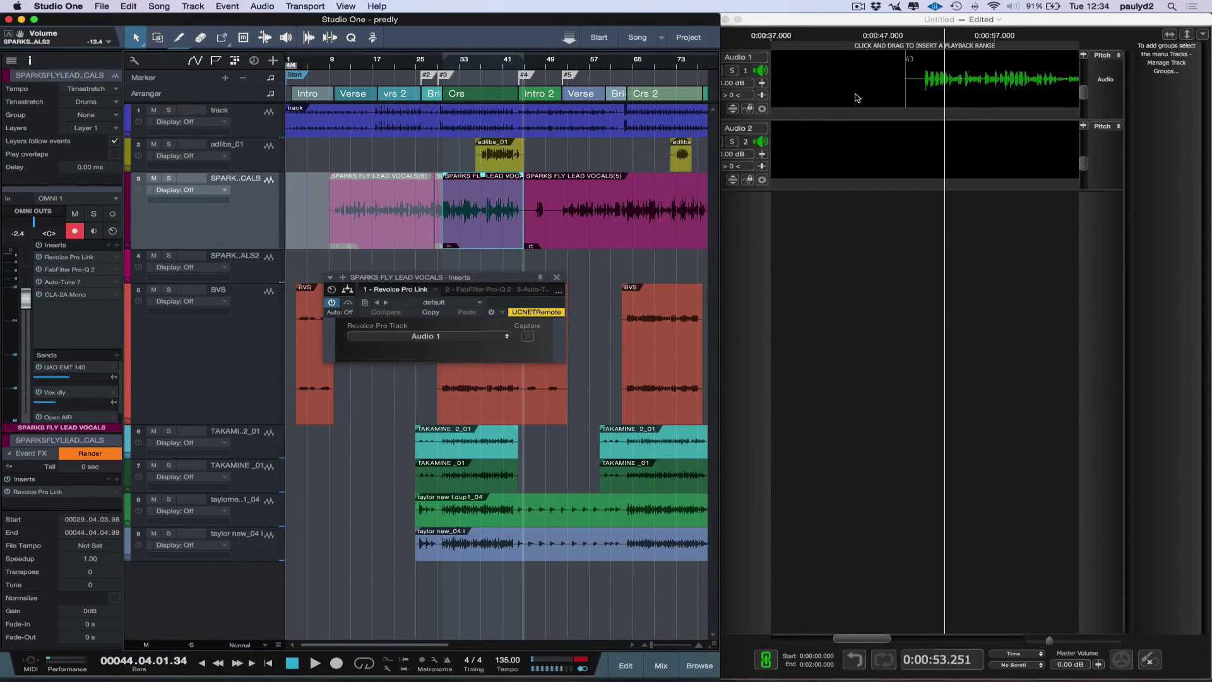
- Run a Stereo Vocal Loose Timing Doubler on the captured Audio 1 vocal, outputting to Audio 2
{"action": "scroll", "coordinate": [857, 98], "scroll_direction": "right", "scroll_amount": 1}
{"action": "scroll", "coordinate": [857, 98], "scroll_direction": "right", "scroll_amount": 3}
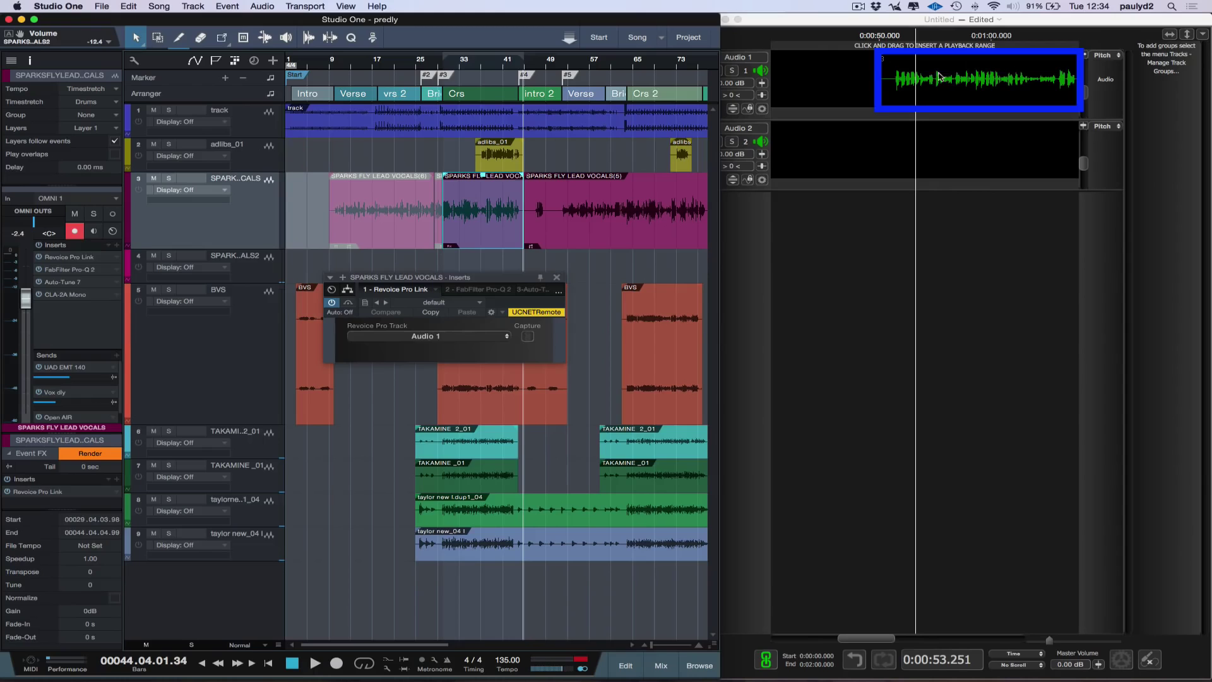
{"action": "left_click", "coordinate": [913, 99]}
{"action": "key", "text": "super+n"}
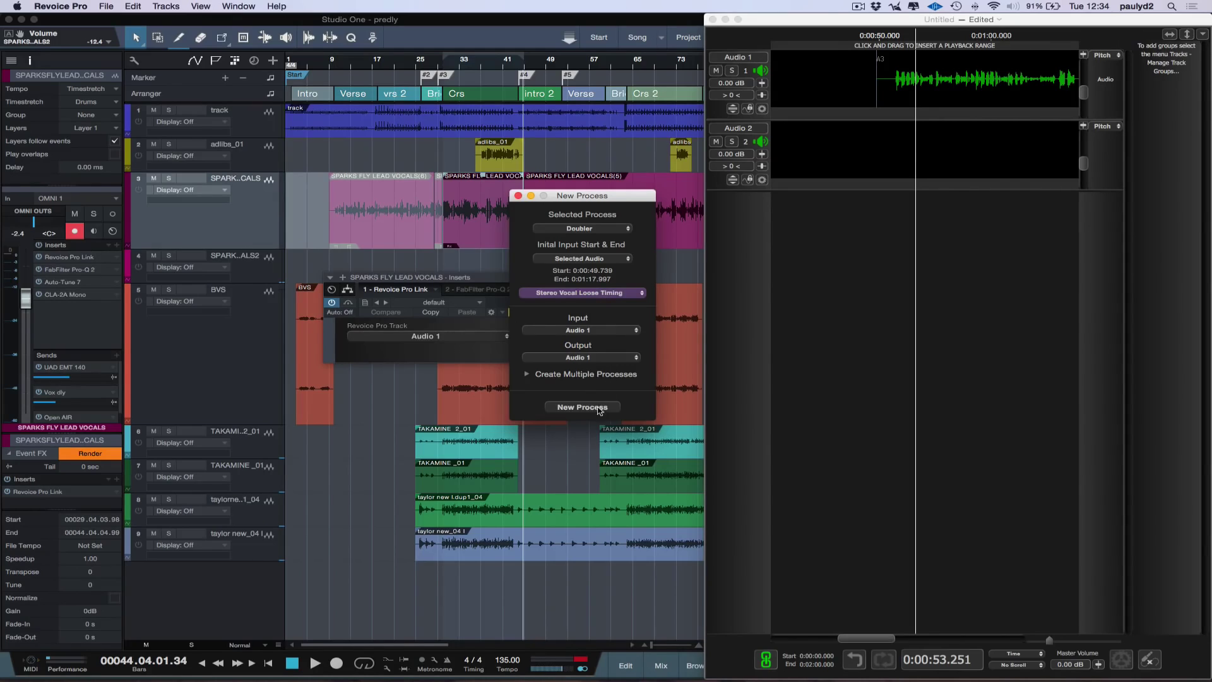
{"action": "left_click", "coordinate": [588, 357]}
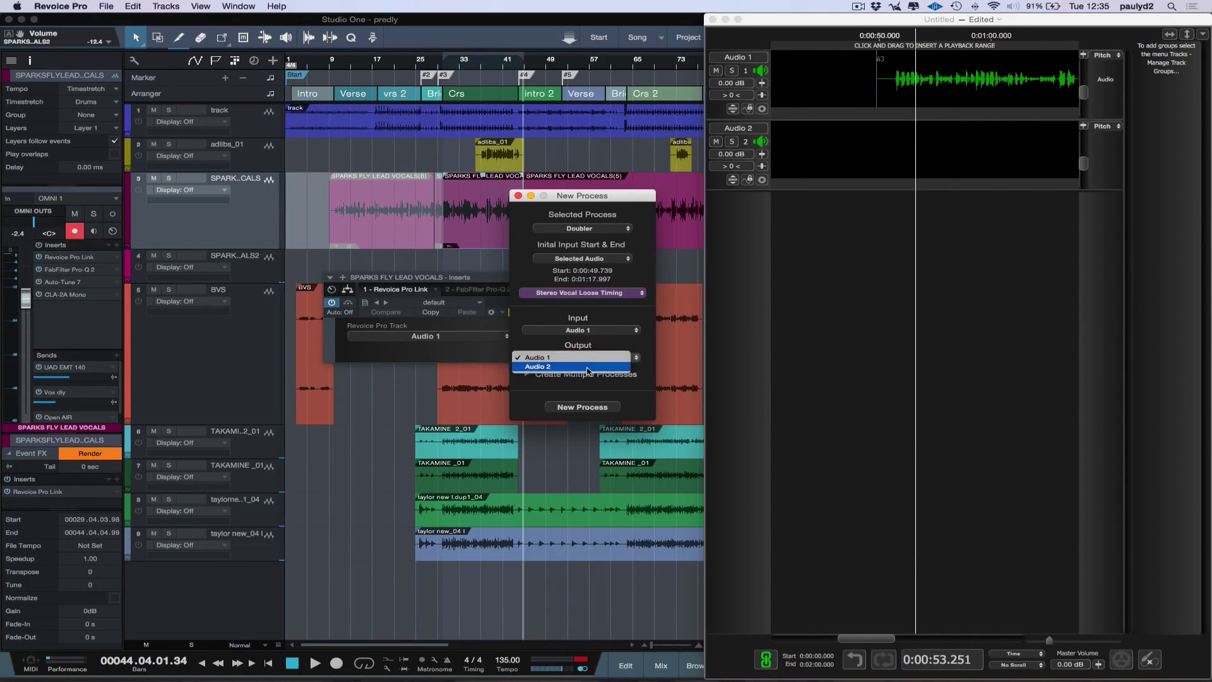
{"action": "left_click", "coordinate": [587, 369]}
{"action": "left_click", "coordinate": [596, 407]}
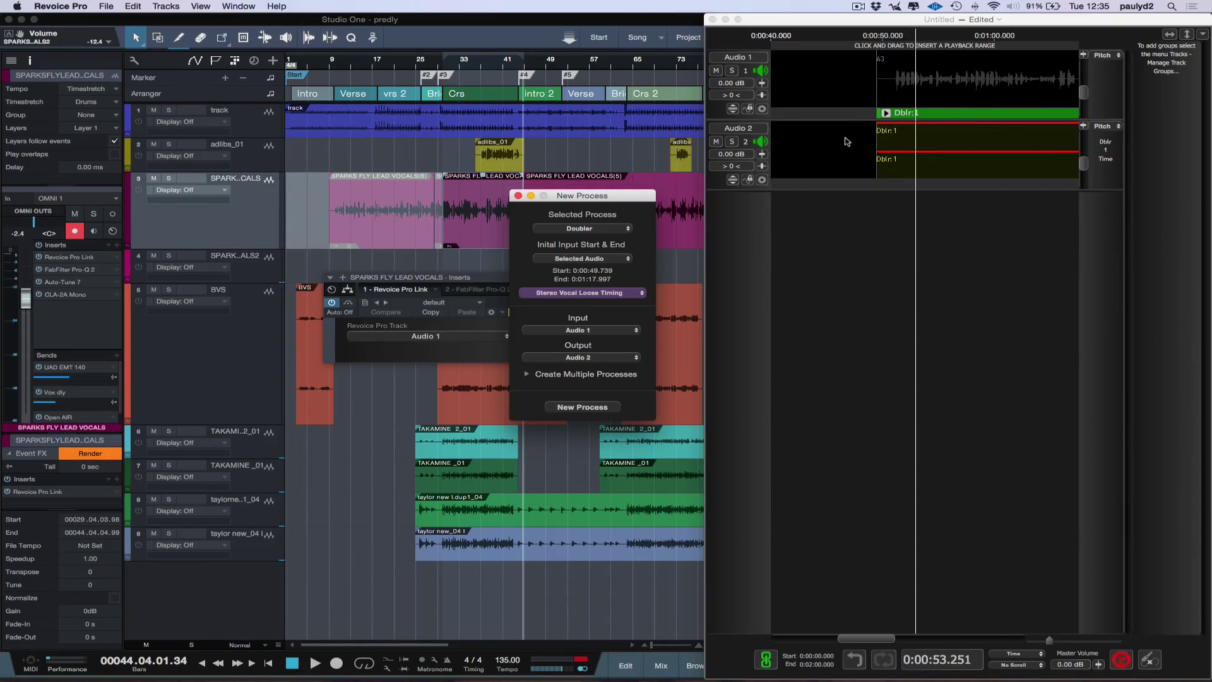
{"action": "scroll", "coordinate": [836, 155], "scroll_direction": "right", "scroll_amount": 5}
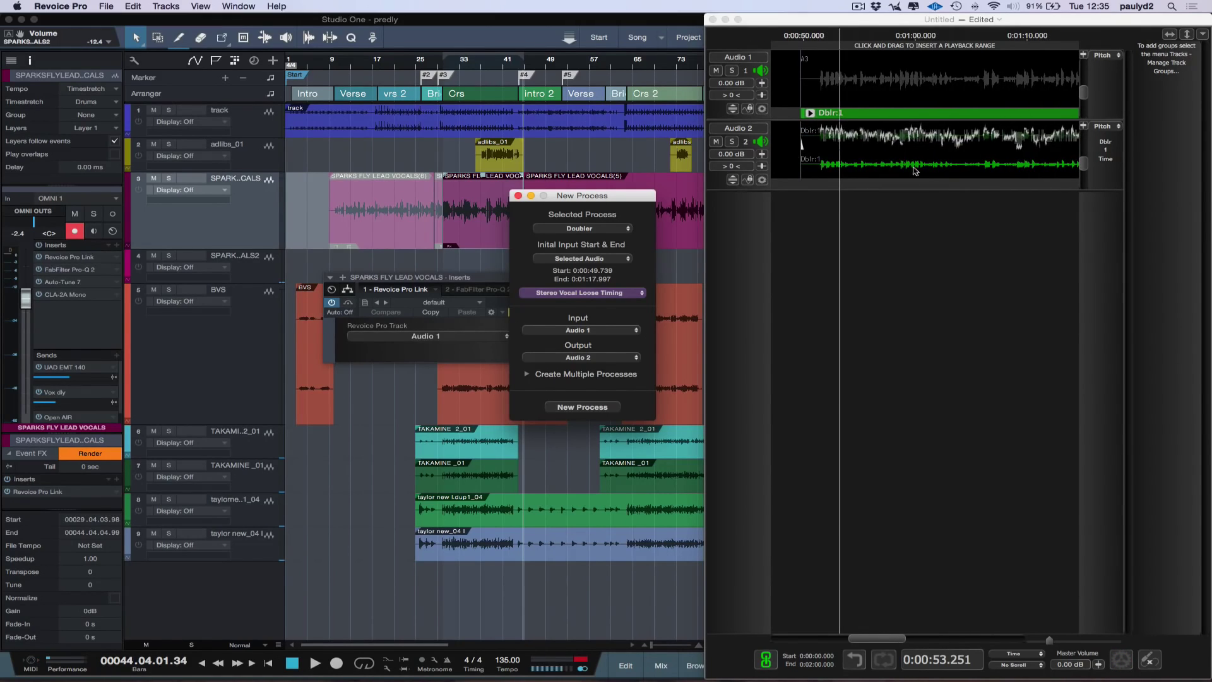
{"action": "left_click", "coordinate": [518, 196]}
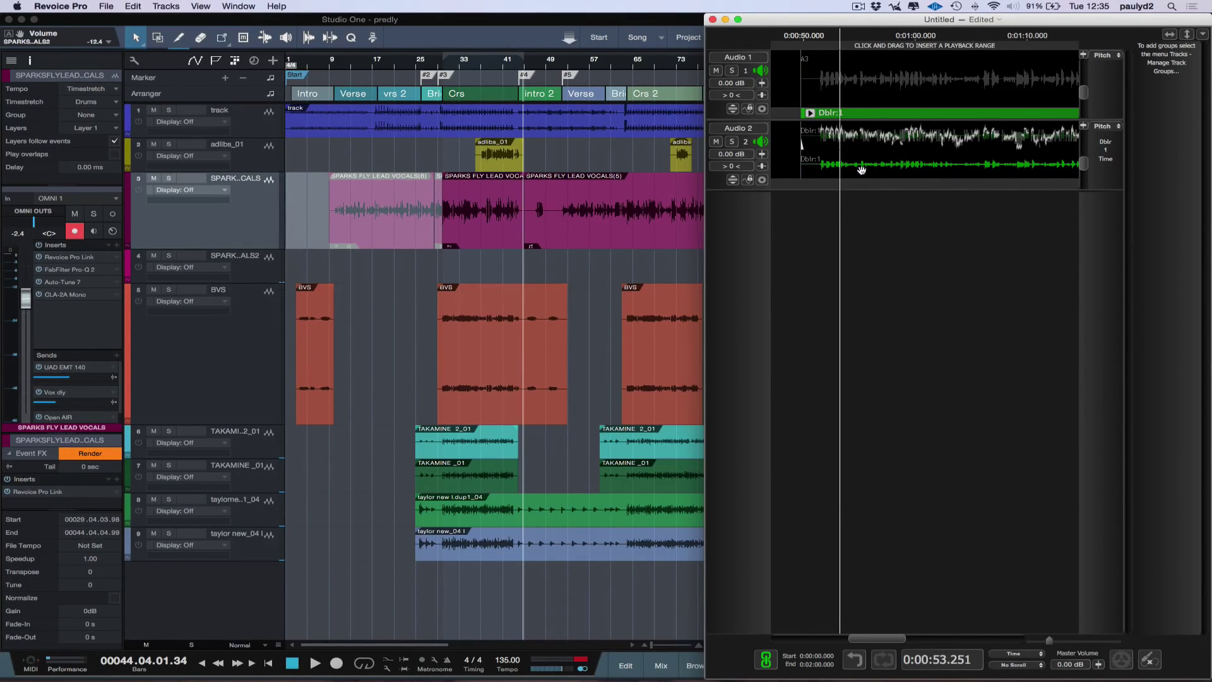
- Drag the Dblr_1 double from Revoice Pro's Audio 2 onto SPARKS FLY LEAD VOCALS 2 at bar 11
{"action": "left_click_drag", "start_coordinate": [861, 169], "coordinate": [368, 282]}
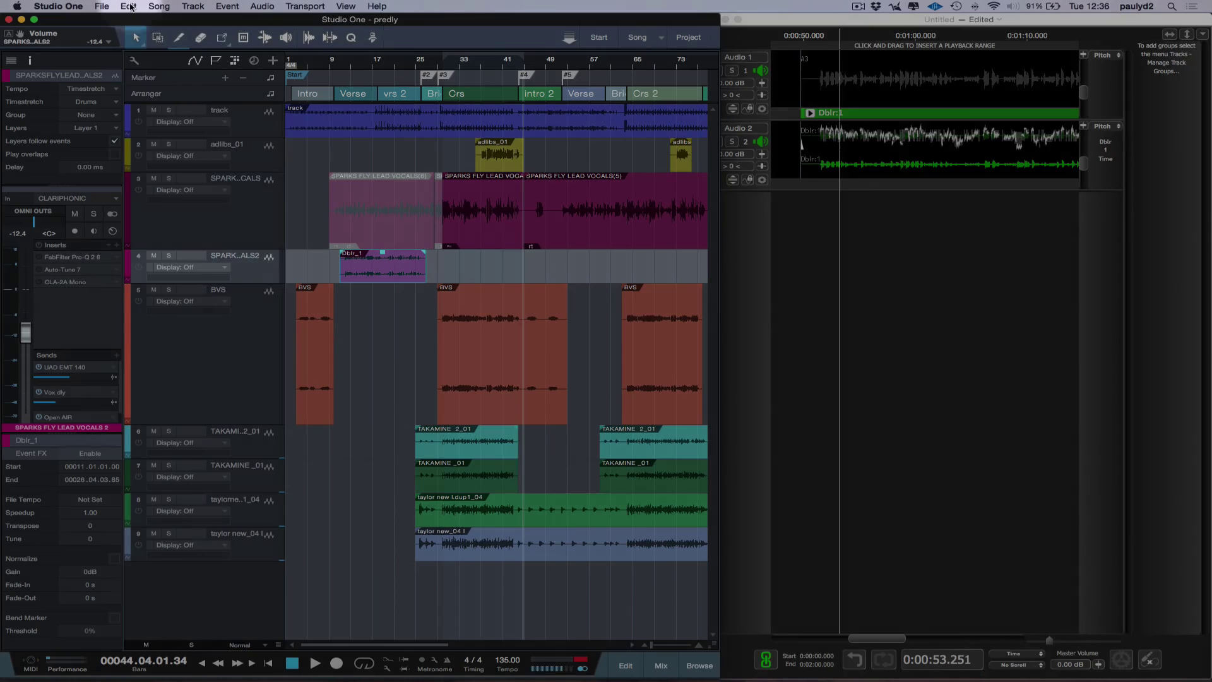
- Return Dblr_1 to its bar 28 origin with Edit > Move to Origin and play from there
{"action": "left_click", "coordinate": [129, 6]}
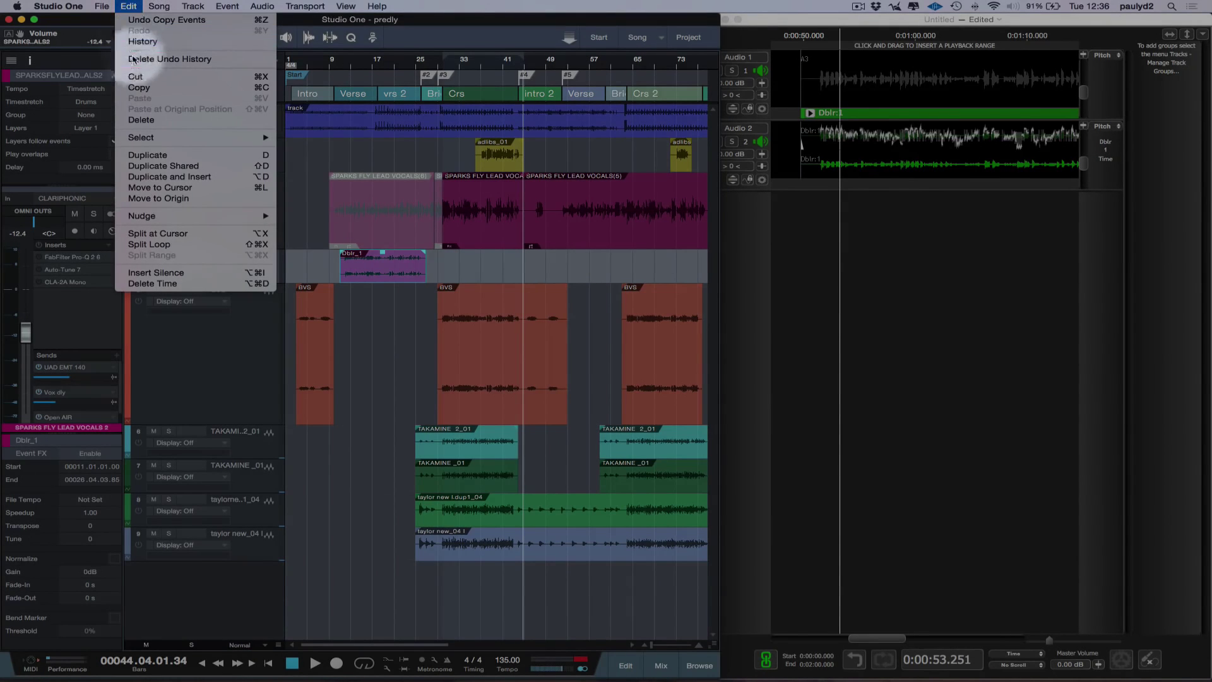
{"action": "left_click", "coordinate": [166, 199]}
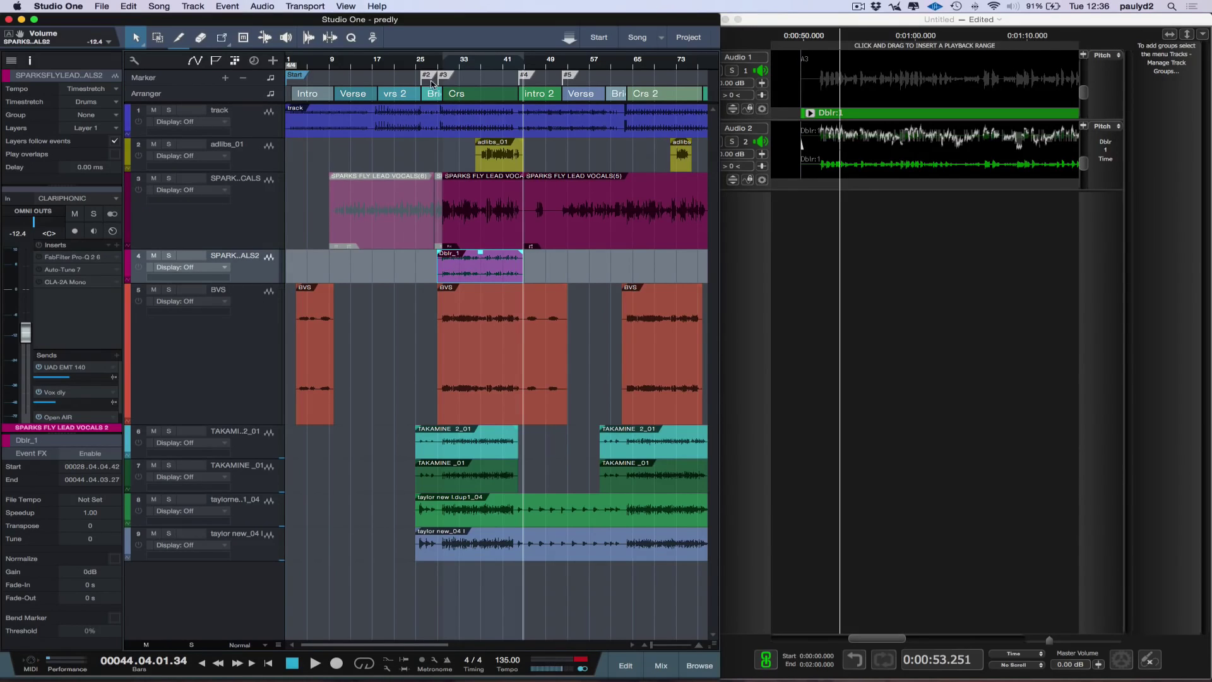
{"action": "left_click", "coordinate": [436, 65]}
{"action": "key", "text": "space"}
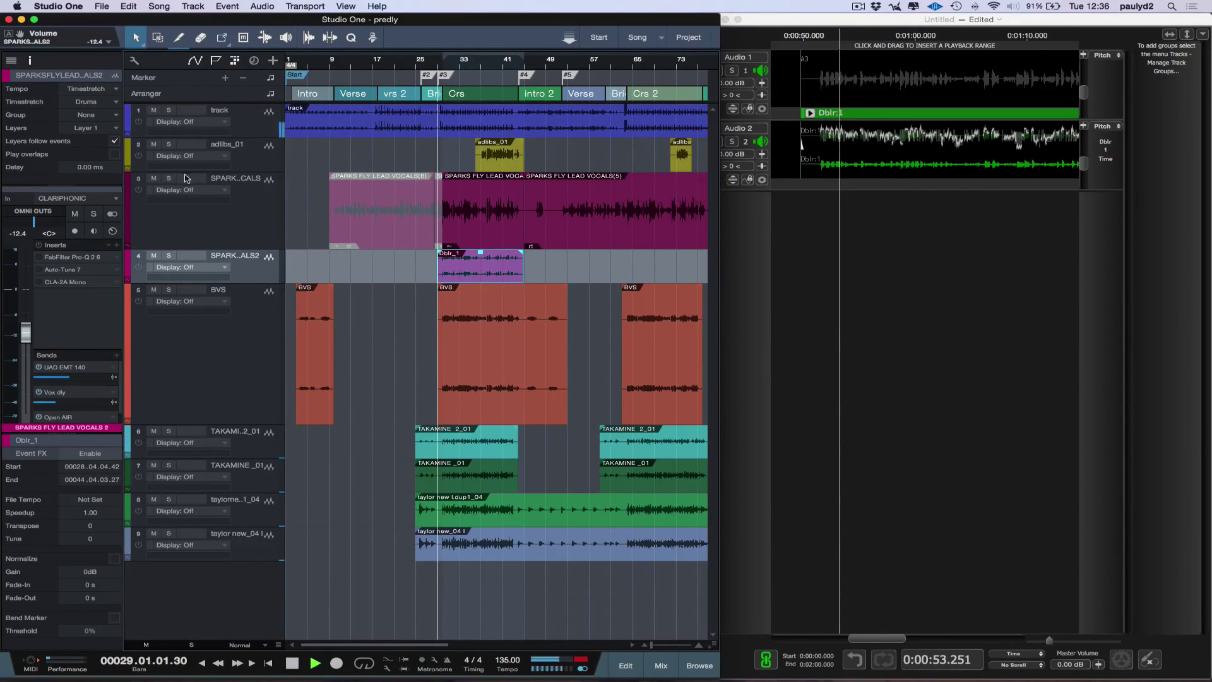
- Solo tracks 3 and 4 and raise the double's fader from -12.4 dB to about -1.3 dB
{"action": "left_click", "coordinate": [171, 179]}
{"action": "left_click", "coordinate": [168, 255]}
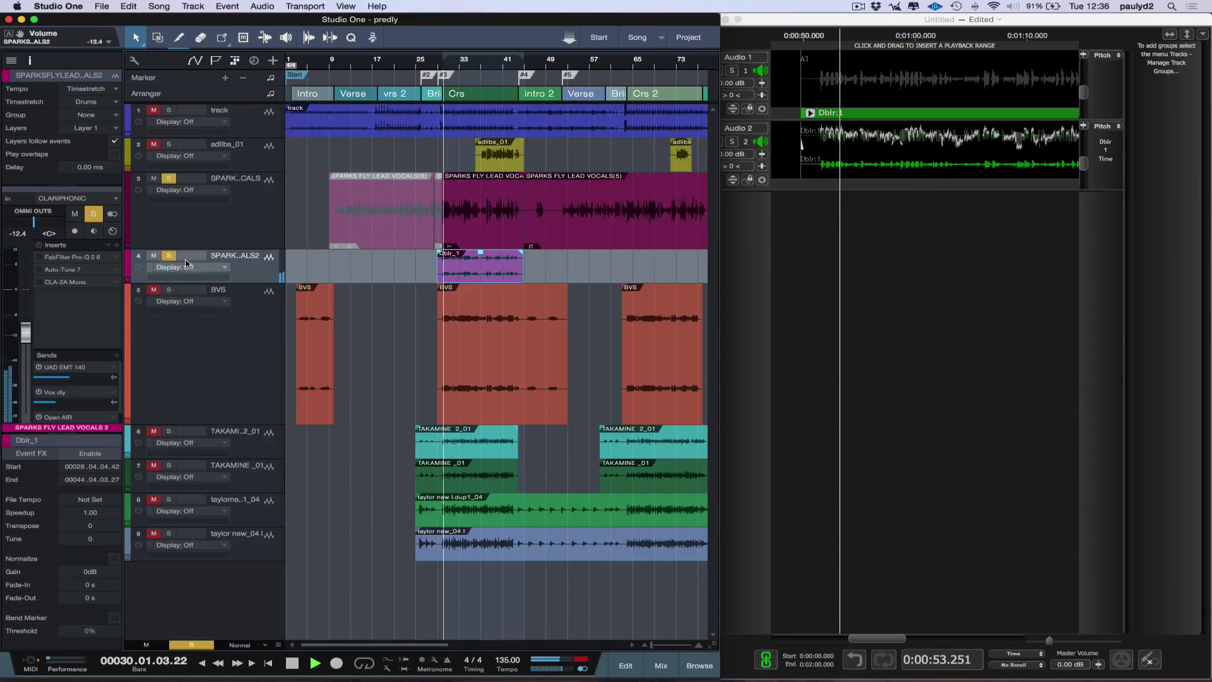
{"action": "left_click_drag", "start_coordinate": [25, 333], "coordinate": [33, 296]}
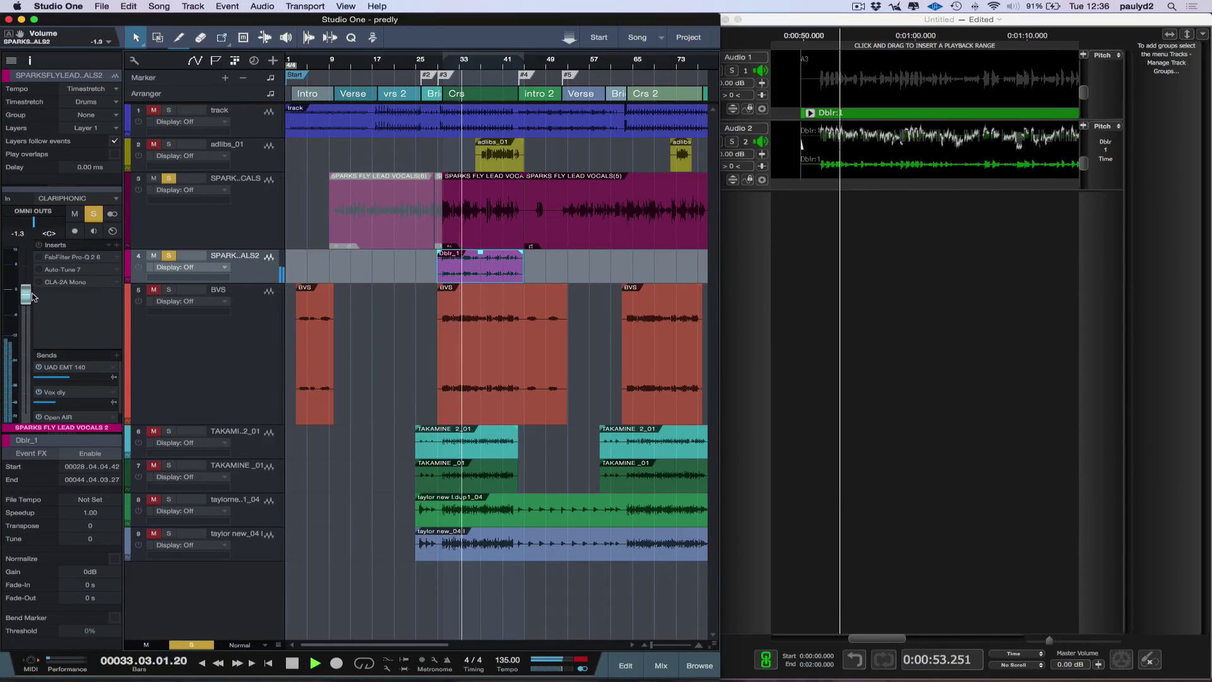
{"action": "key", "text": "space"}
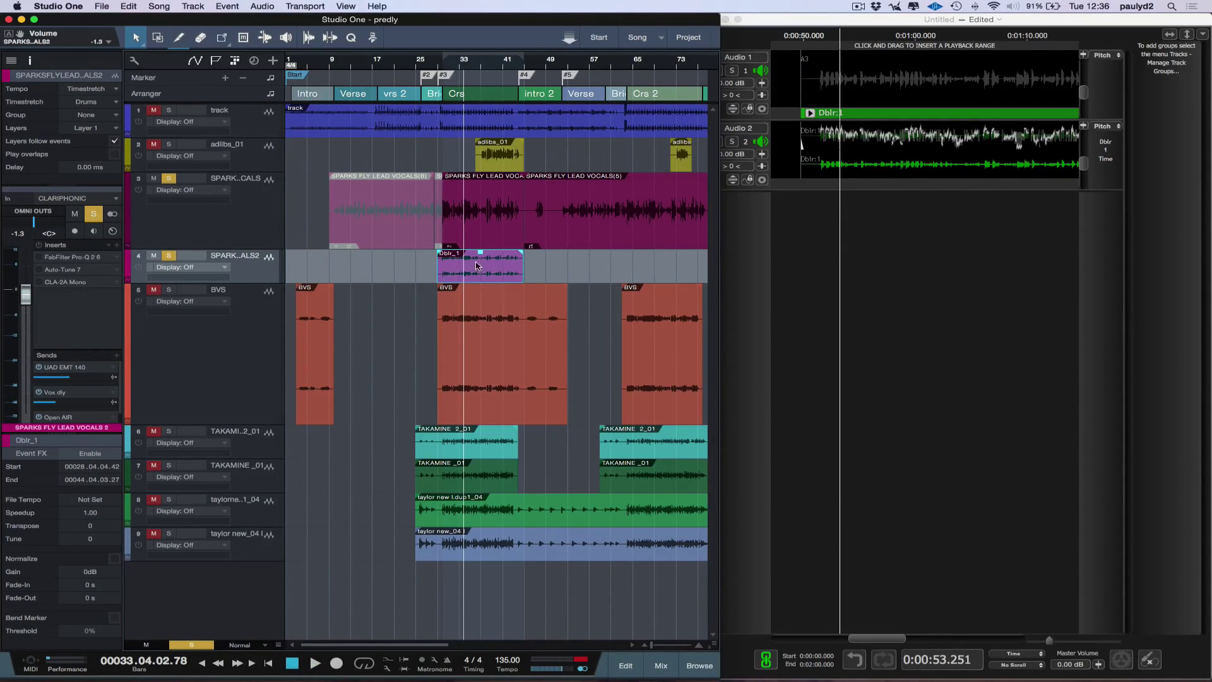
{"action": "left_click", "coordinate": [490, 163]}
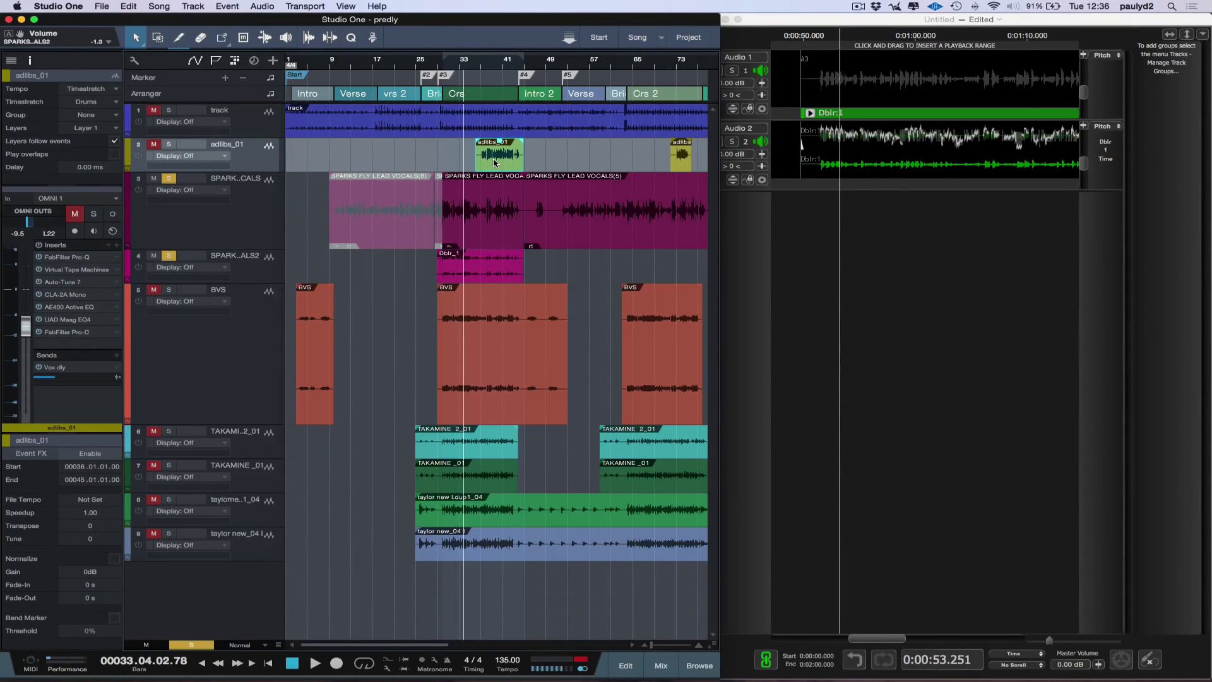
- Move Dblr_1 to bar 62 on the second lead vocal track, undoing an accidental copy first
{"action": "left_click", "coordinate": [510, 268]}
{"action": "scroll", "coordinate": [557, 273], "scroll_direction": "right", "scroll_amount": 2}
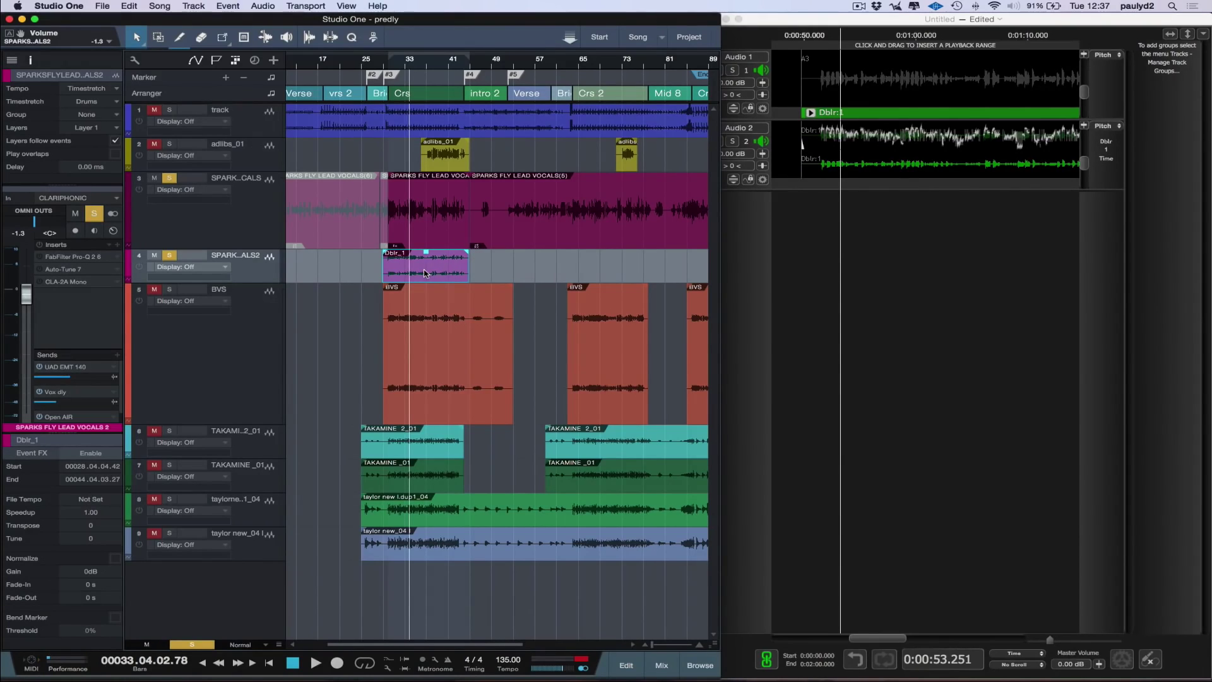
{"action": "left_click_drag", "start_coordinate": [425, 272], "coordinate": [605, 268]}
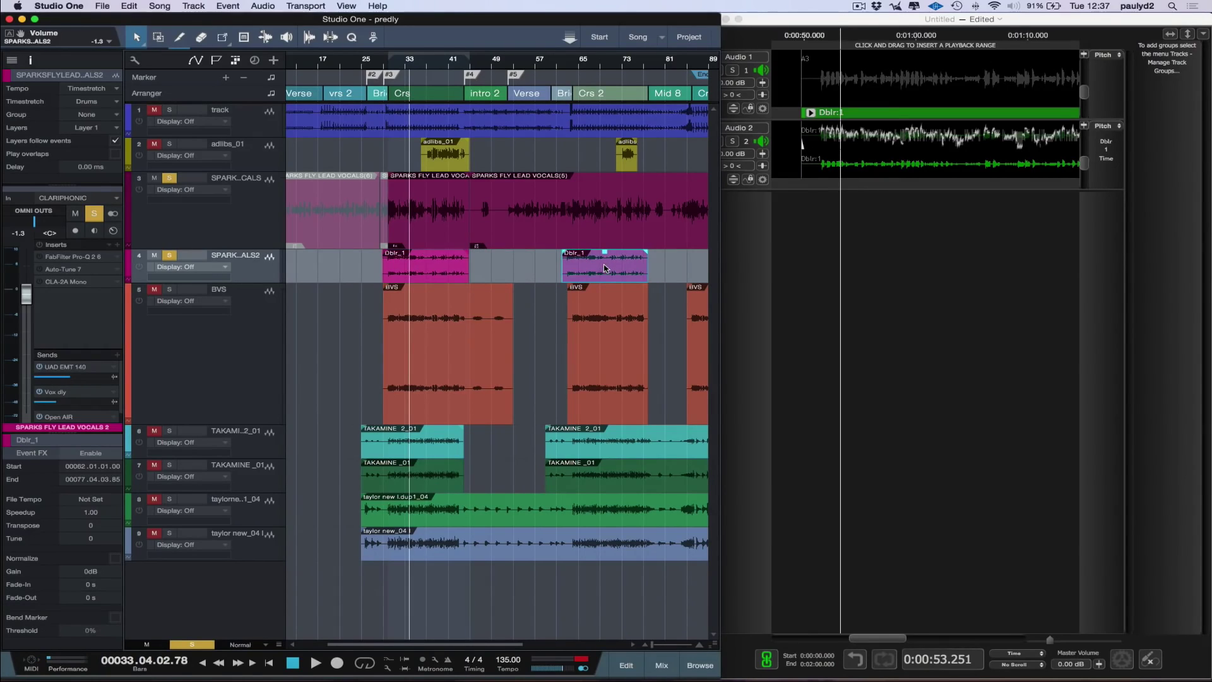
{"action": "key", "text": "ctrl+z"}
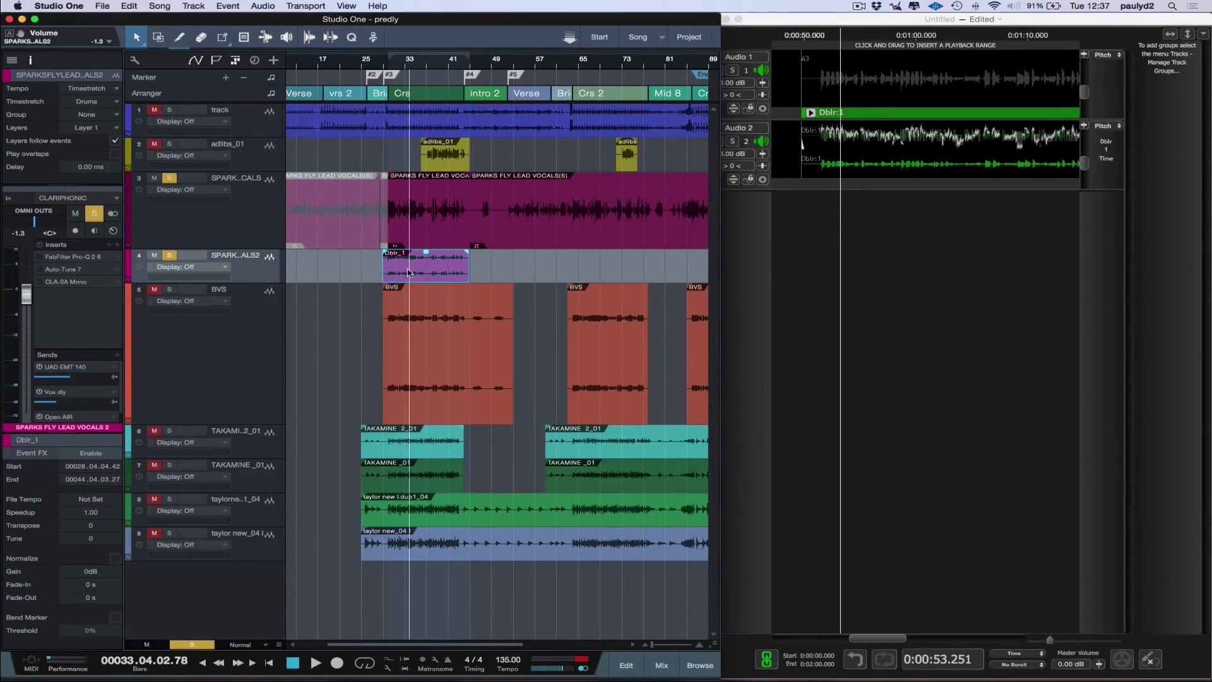
{"action": "left_click_drag", "start_coordinate": [407, 273], "coordinate": [581, 273]}
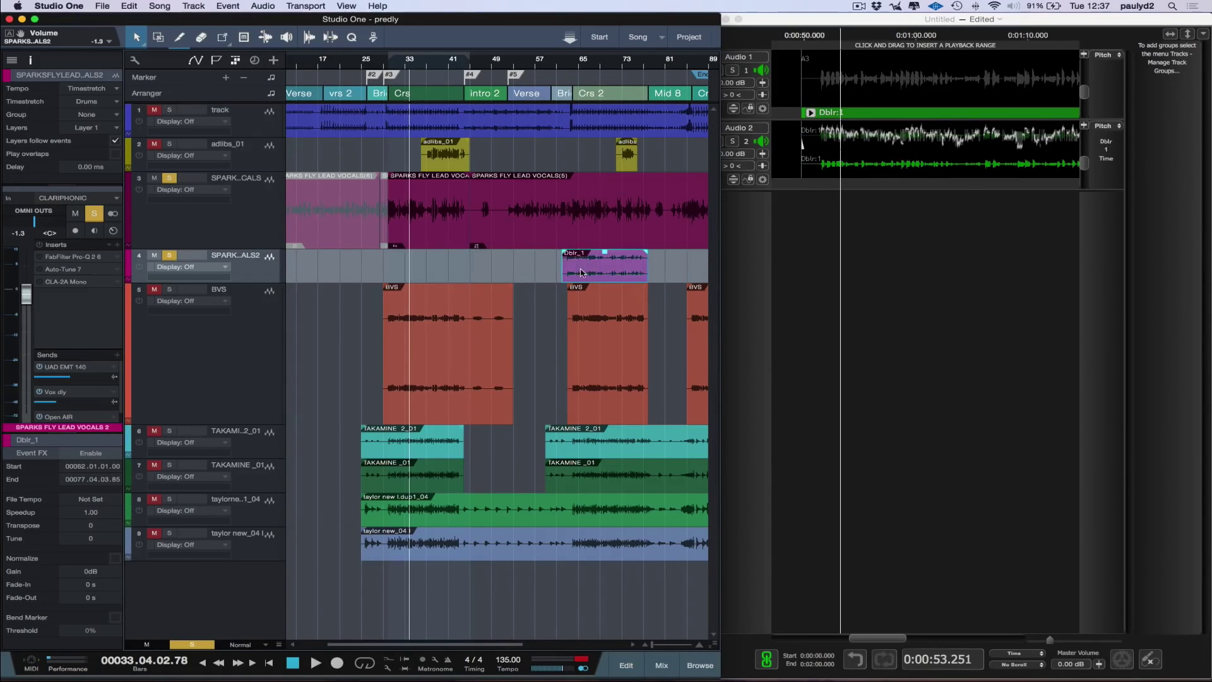
{"action": "scroll", "coordinate": [546, 373], "scroll_direction": "right", "scroll_amount": 3}
{"action": "left_click", "coordinate": [544, 373]}
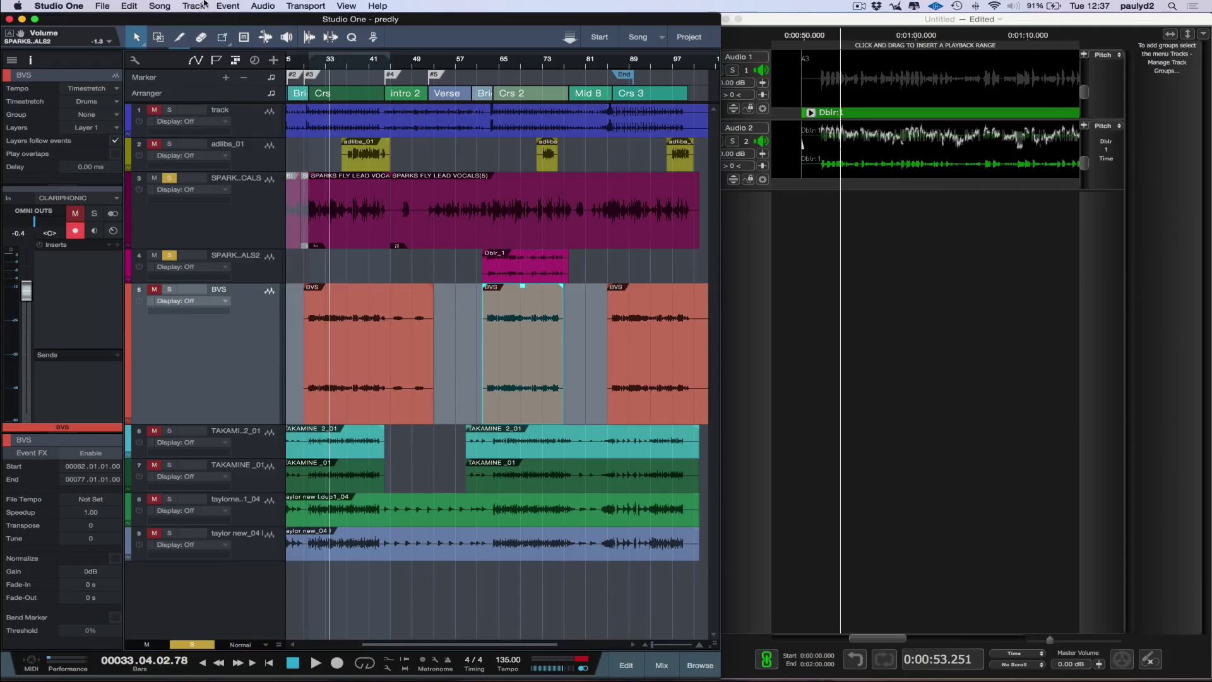
- Undo the BVS event move back to bar 67, then snap Dblr_1 to its bar 28 origin
{"action": "left_click", "coordinate": [135, 6]}
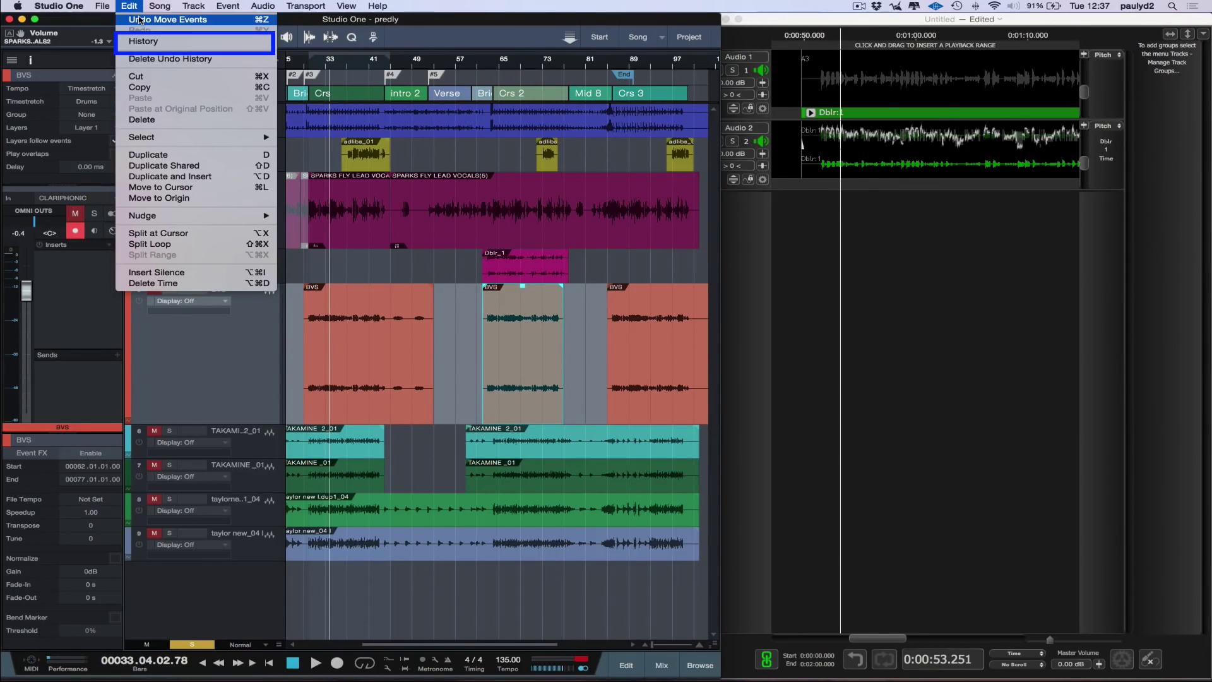
{"action": "left_click", "coordinate": [189, 19]}
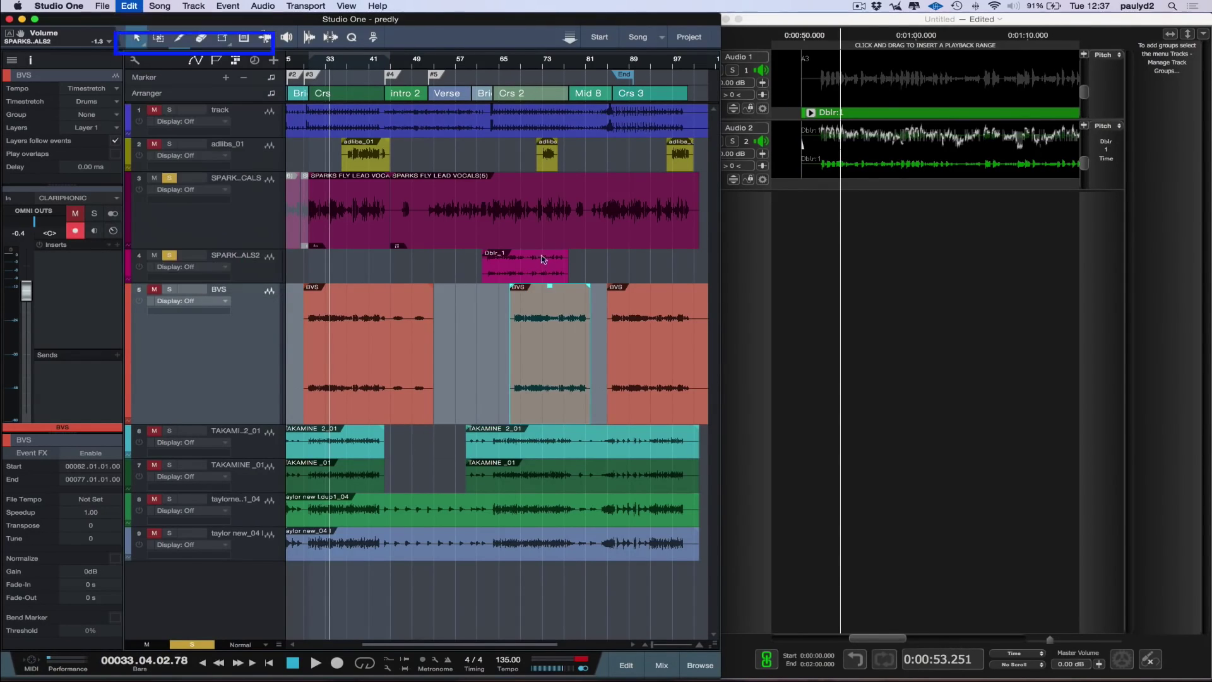
{"action": "left_click", "coordinate": [540, 272]}
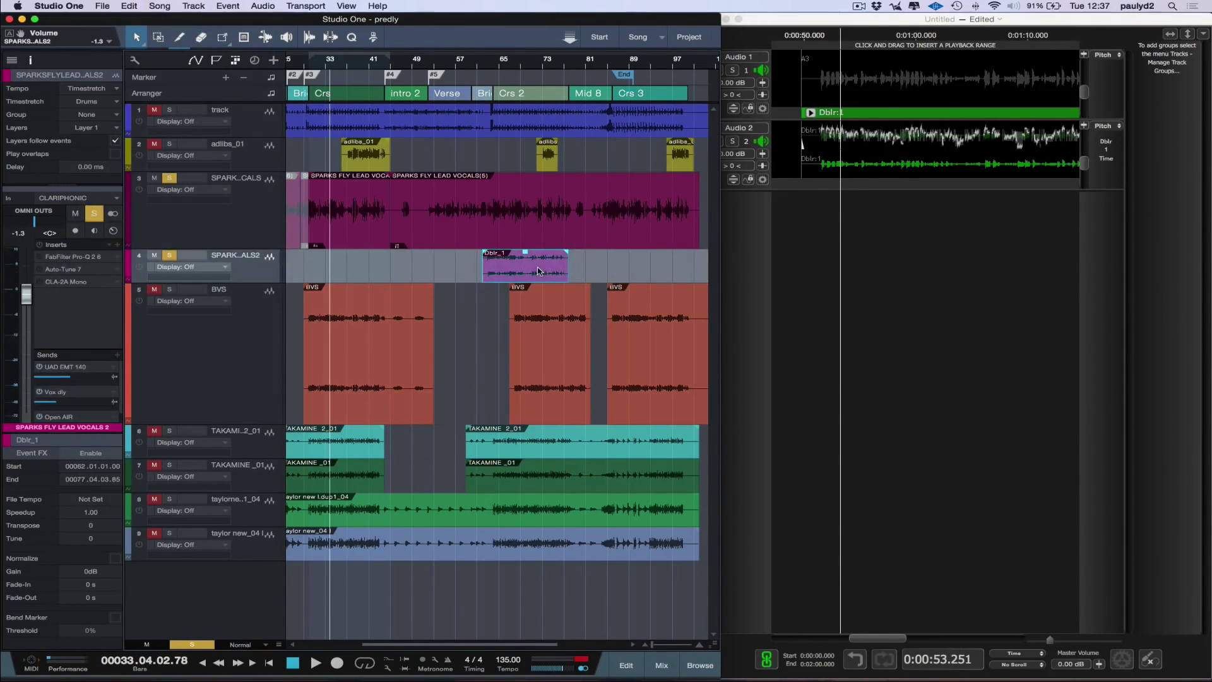
{"action": "left_click", "coordinate": [132, 7]}
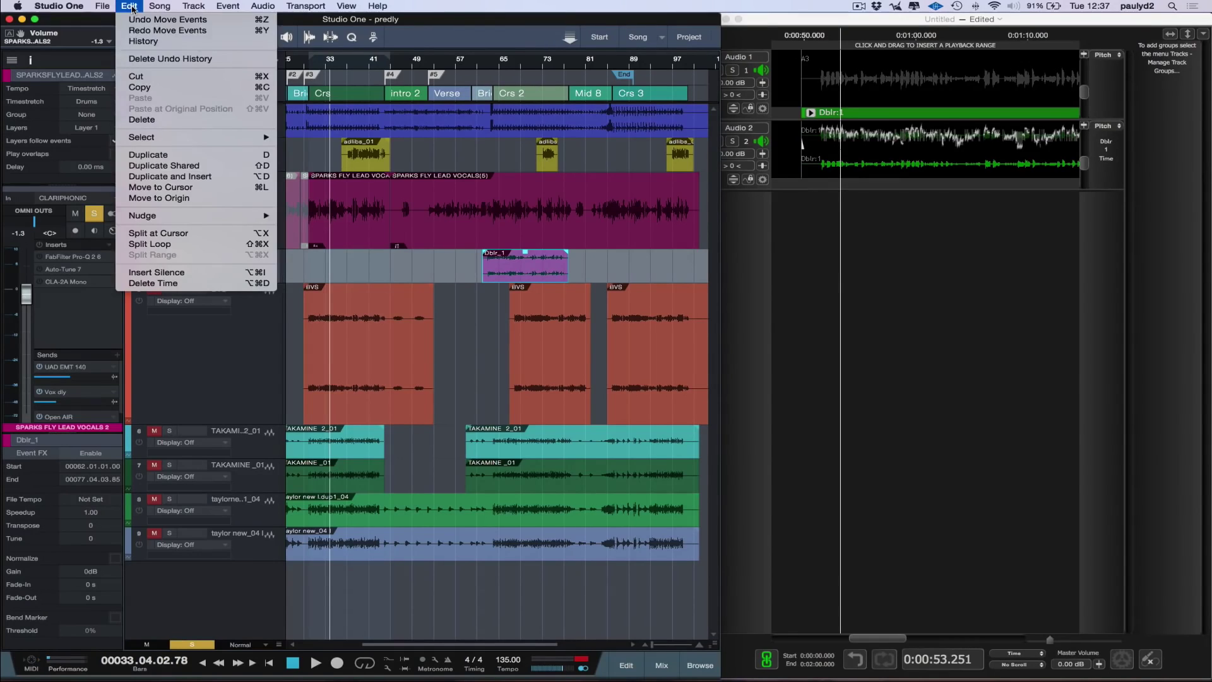
{"action": "left_click", "coordinate": [191, 199]}
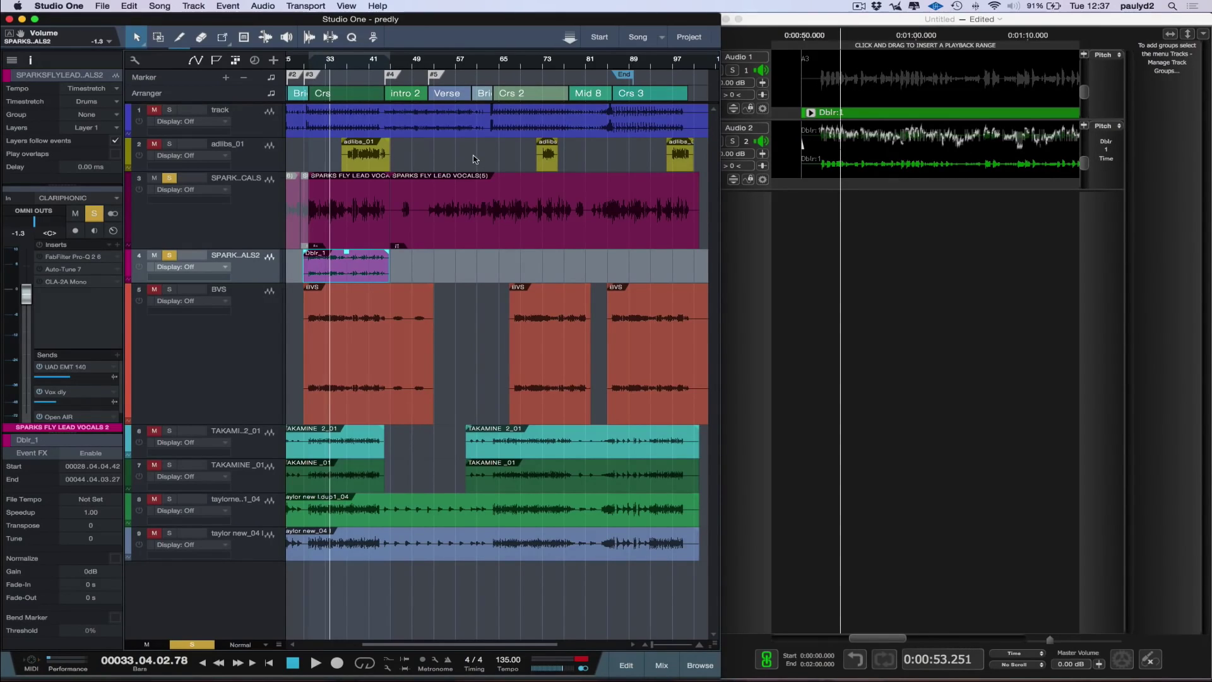
{"action": "left_click", "coordinate": [352, 155]}
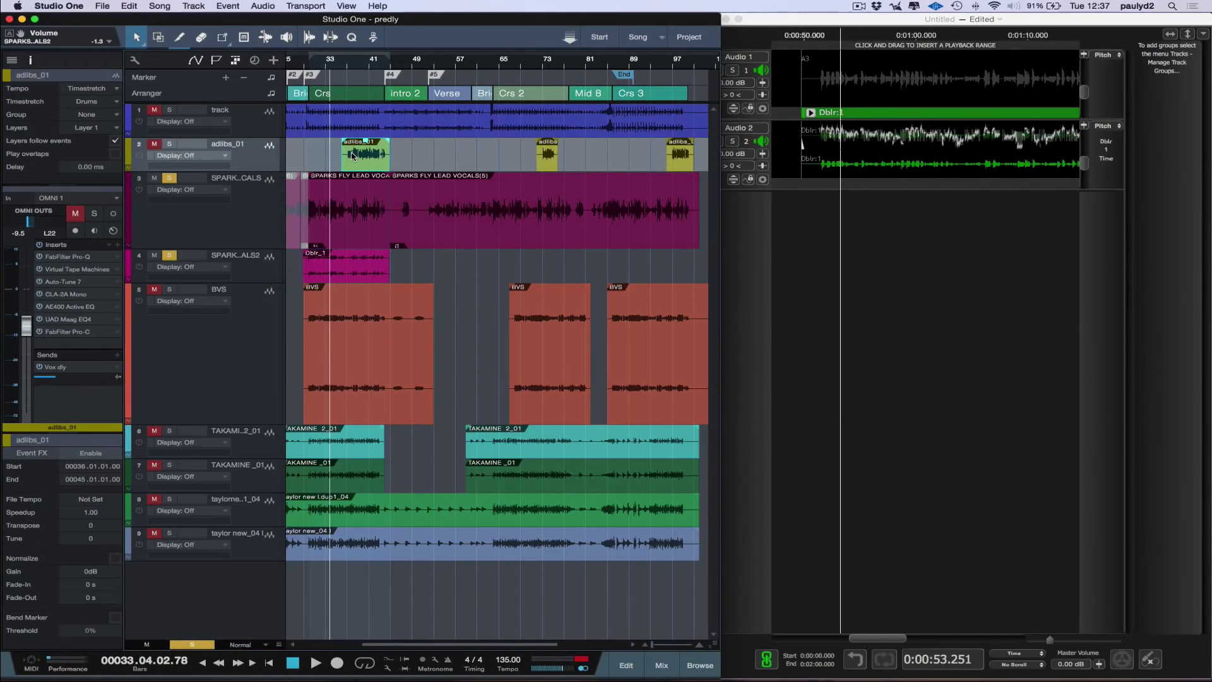